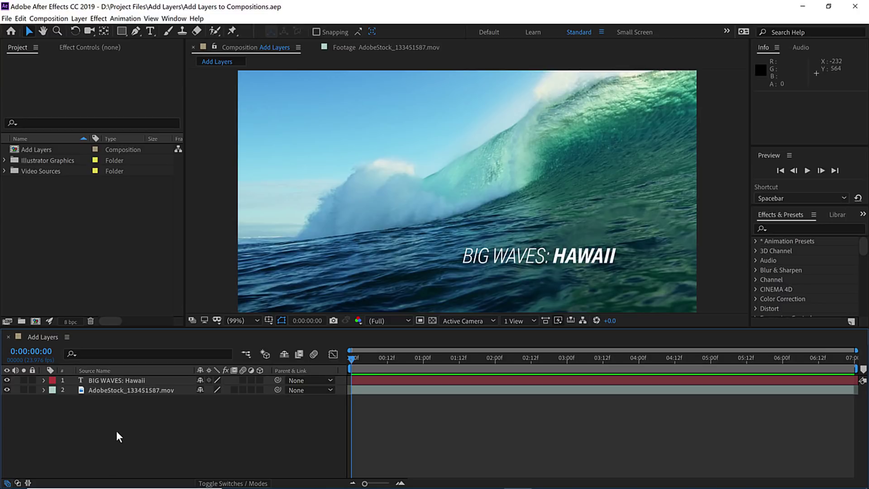
Preview the composition, then step back to a frame showing the surfer
{"action": "key", "text": "space"}
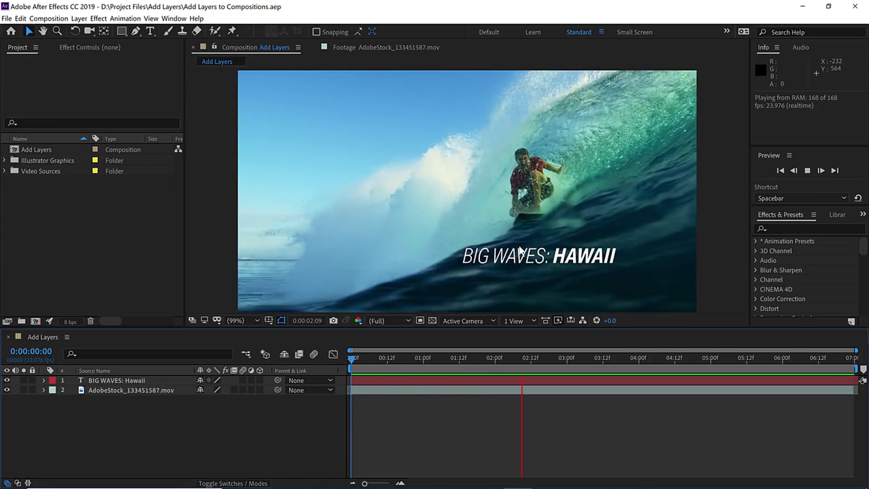
{"action": "key", "text": "space"}
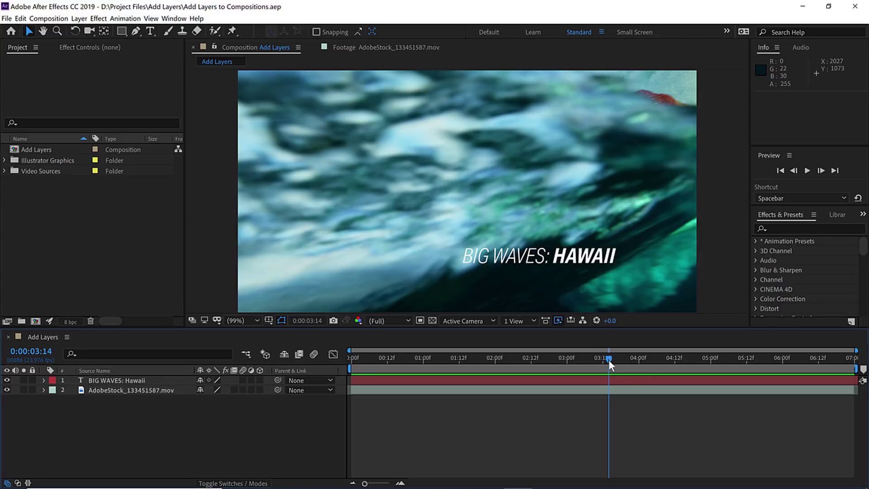
{"action": "left_click_drag", "start_coordinate": [609, 358], "coordinate": [595, 360]}
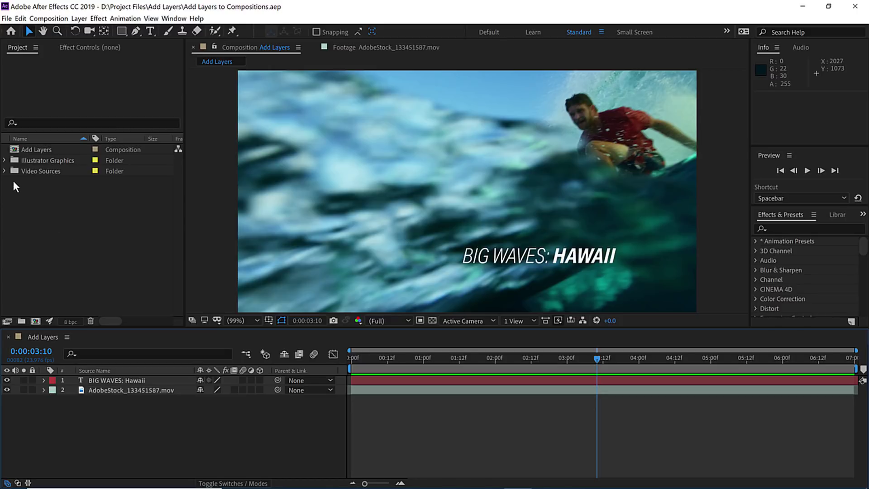
Open AdobeStock_133447791.mov from Video Sources, preview it, and set its in point to 0:00:02:12
{"action": "left_click", "coordinate": [4, 171]}
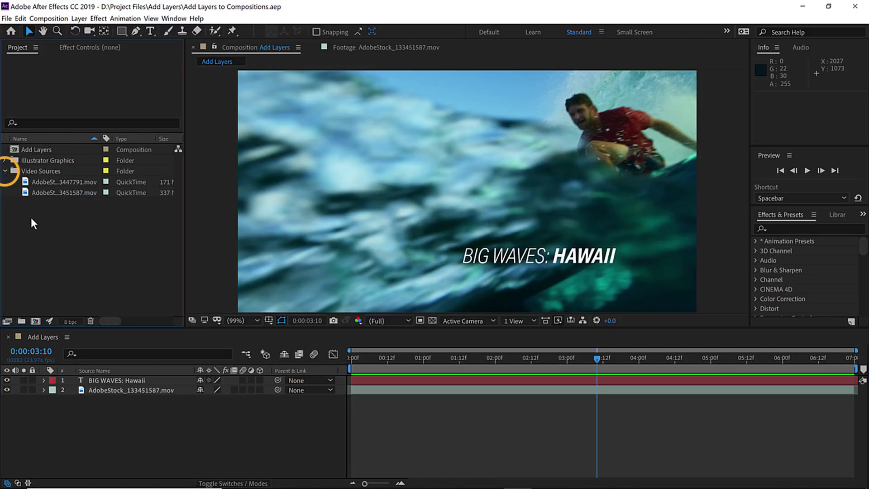
{"action": "double_click", "coordinate": [25, 183]}
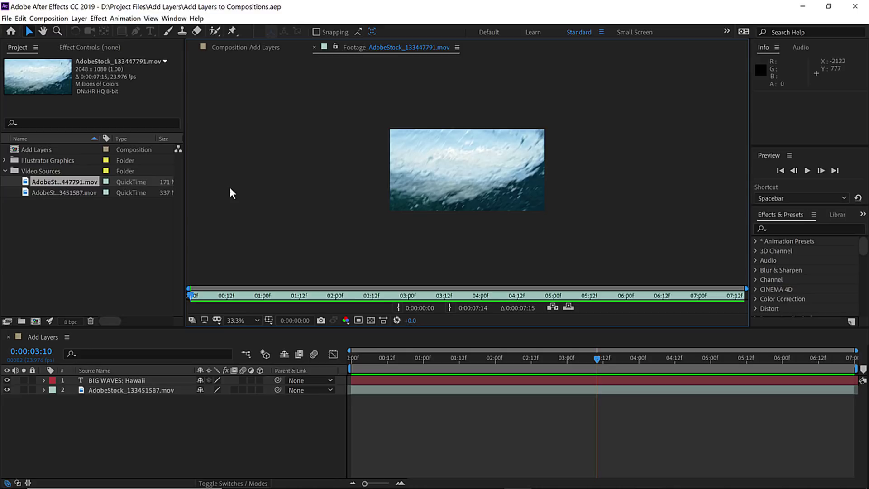
{"action": "key", "text": "shift+slash"}
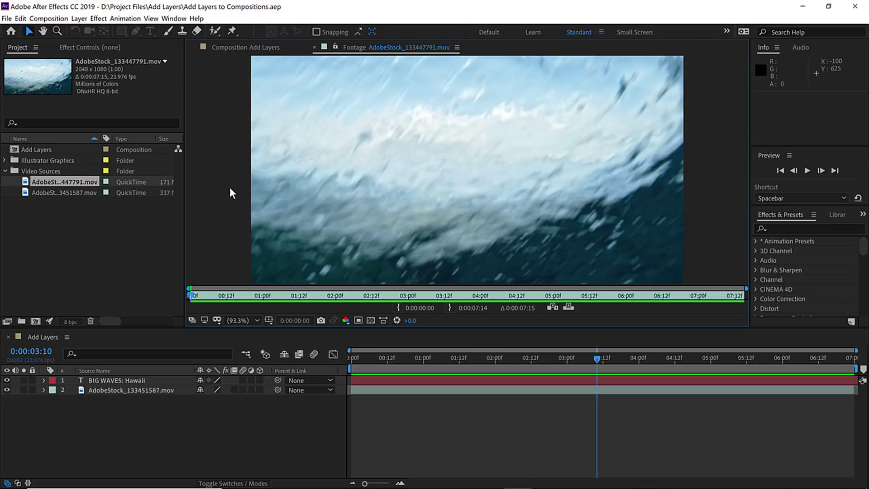
{"action": "key", "text": "space"}
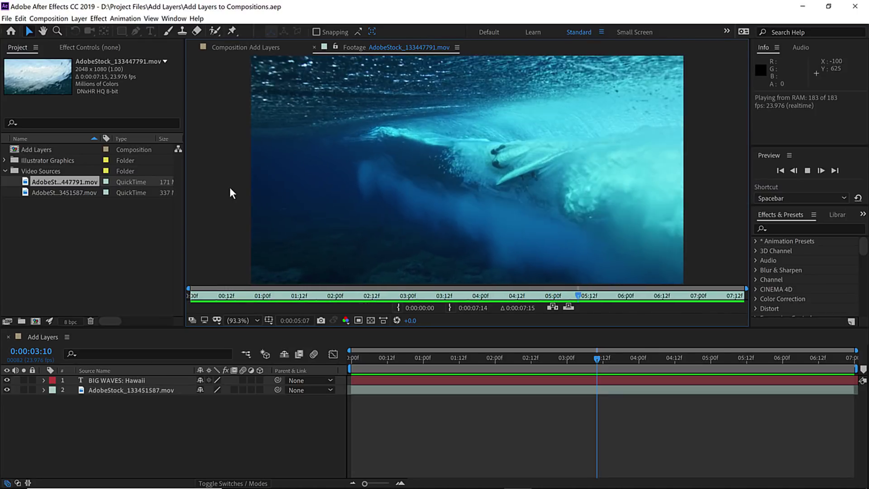
{"action": "key", "text": "space"}
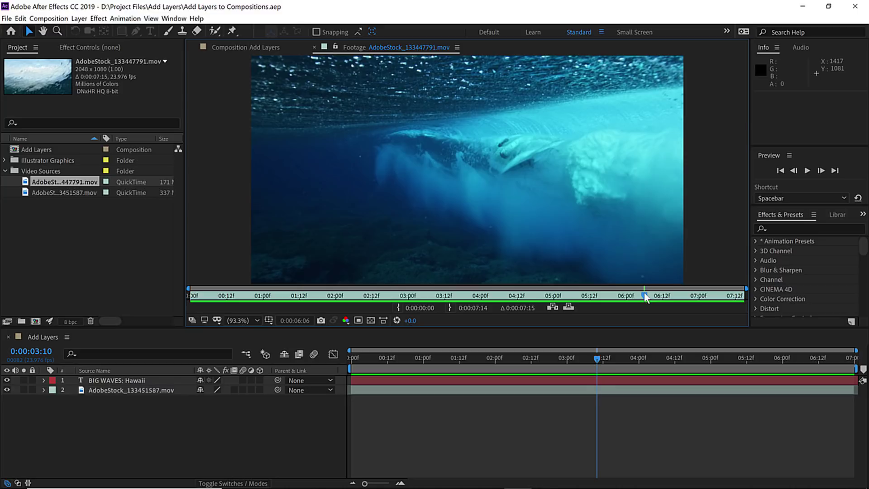
{"action": "left_click_drag", "start_coordinate": [646, 298], "coordinate": [370, 298]}
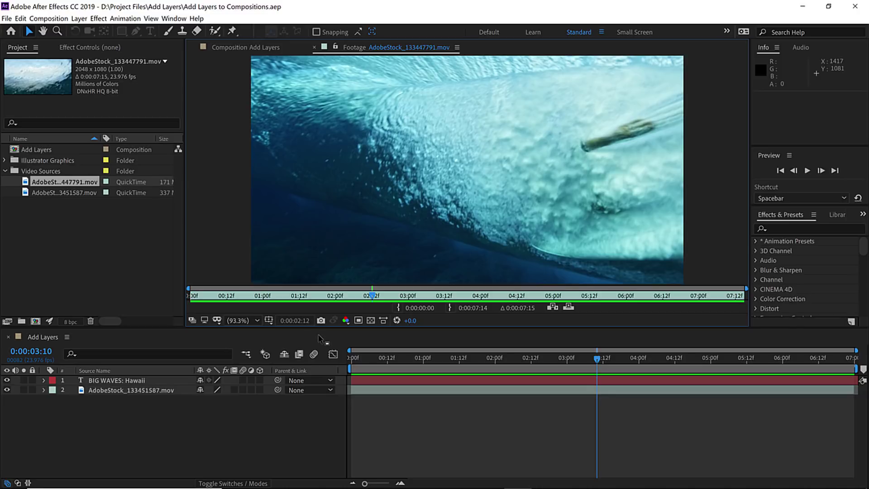
{"action": "left_click", "coordinate": [399, 307]}
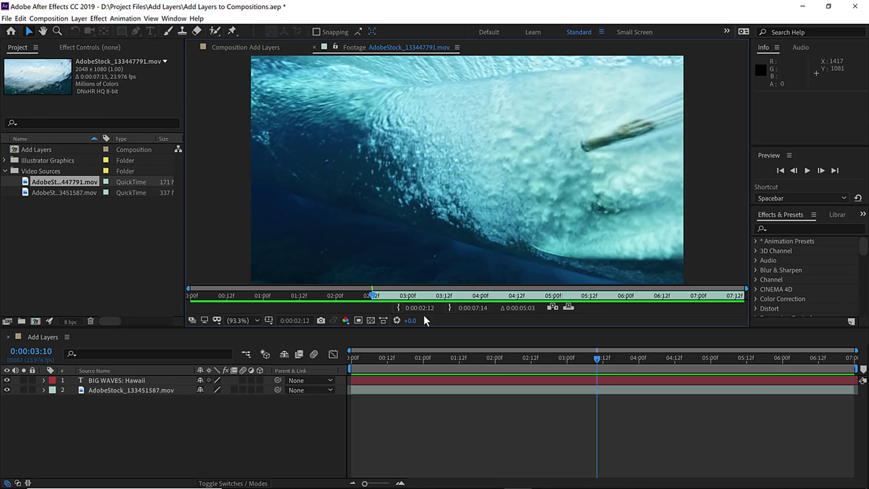
Overlay-edit the trimmed clip into the comp and move it beneath the BIG WAVES: Hawaii title layer
{"action": "left_click", "coordinate": [568, 308]}
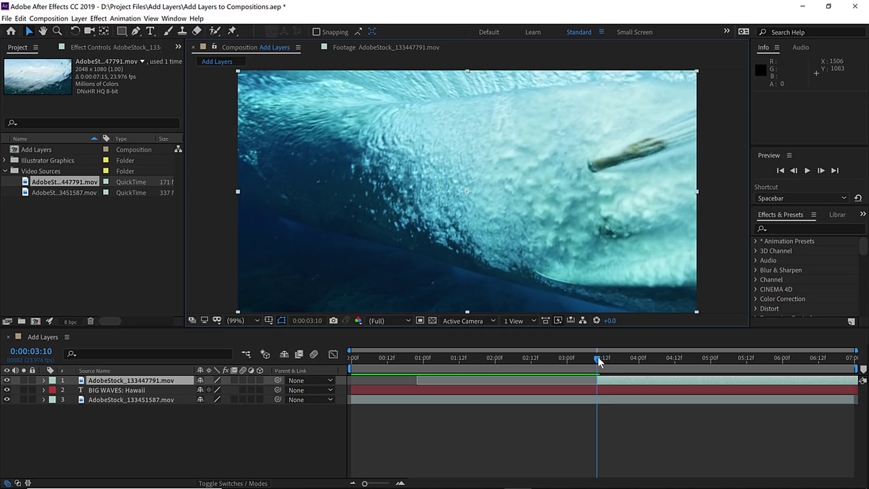
{"action": "left_click_drag", "start_coordinate": [597, 358], "coordinate": [579, 360]}
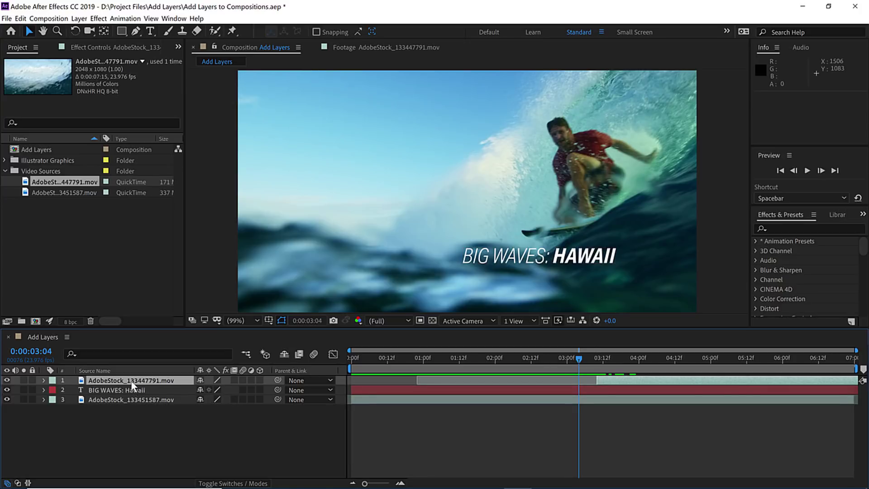
{"action": "left_click_drag", "start_coordinate": [131, 381], "coordinate": [132, 397]}
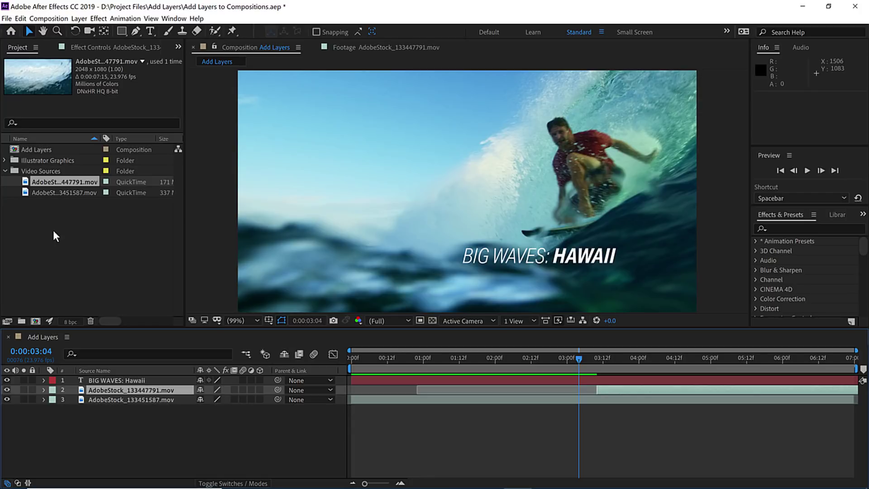
Add Waves.ai from Illustrator Graphics to the composition over the title
{"action": "left_click", "coordinate": [5, 160]}
{"action": "left_click_drag", "start_coordinate": [30, 170], "coordinate": [538, 255]}
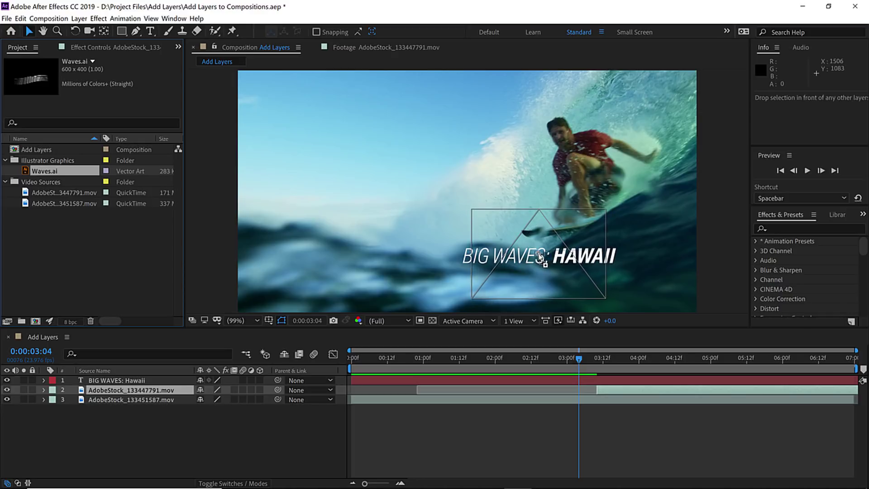
{"action": "left_click_drag", "start_coordinate": [539, 257], "coordinate": [539, 258]}
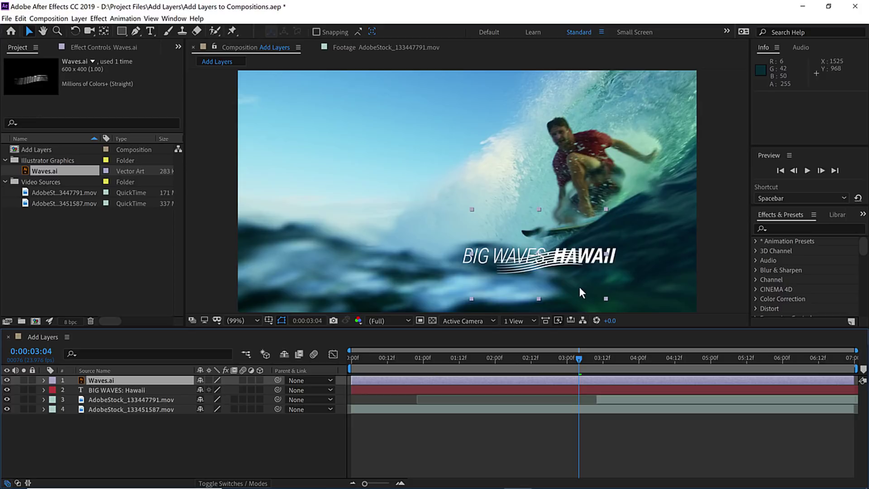
Scale the waves layer to 700%, enable Continuously Rasterize, and move it up-left across the title
{"action": "key", "text": "s"}
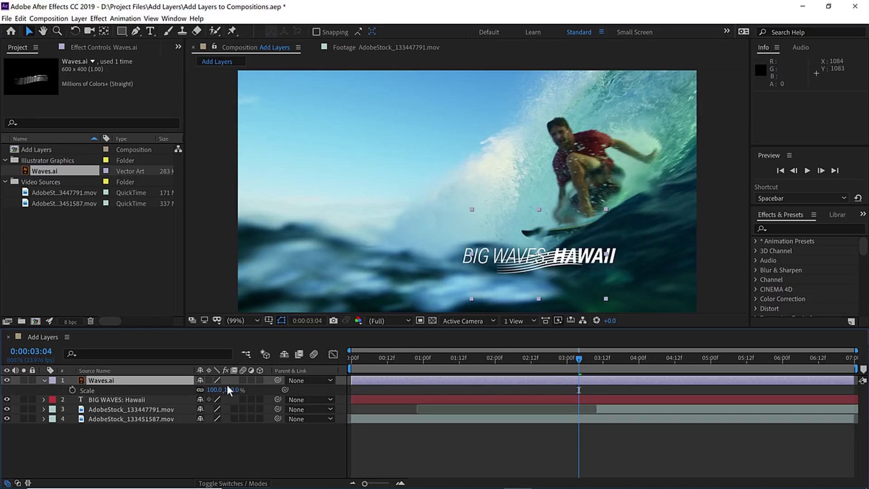
{"action": "left_click", "coordinate": [216, 390]}
{"action": "type", "text": "700"}
{"action": "key", "text": "Return"}
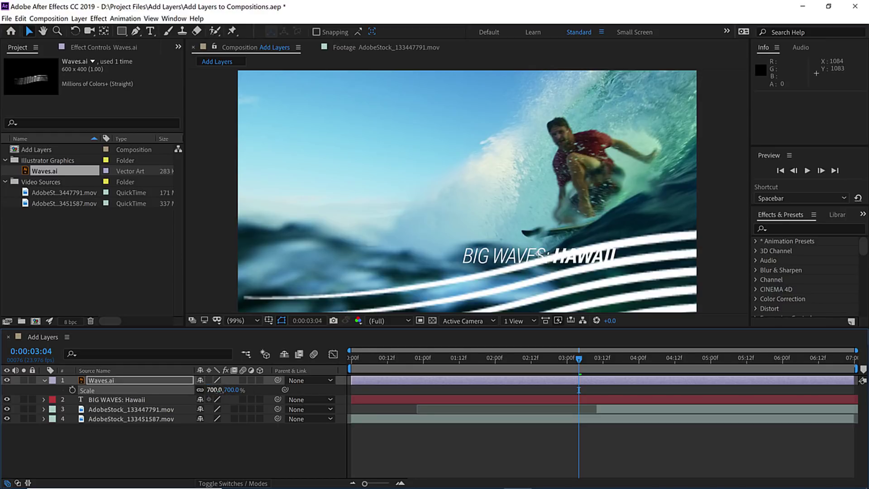
{"action": "left_click", "coordinate": [210, 380]}
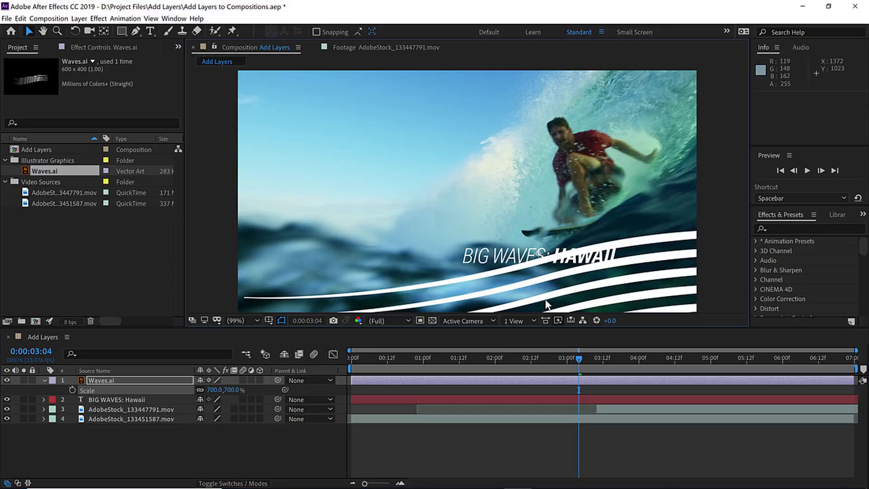
{"action": "left_click_drag", "start_coordinate": [534, 296], "coordinate": [479, 269]}
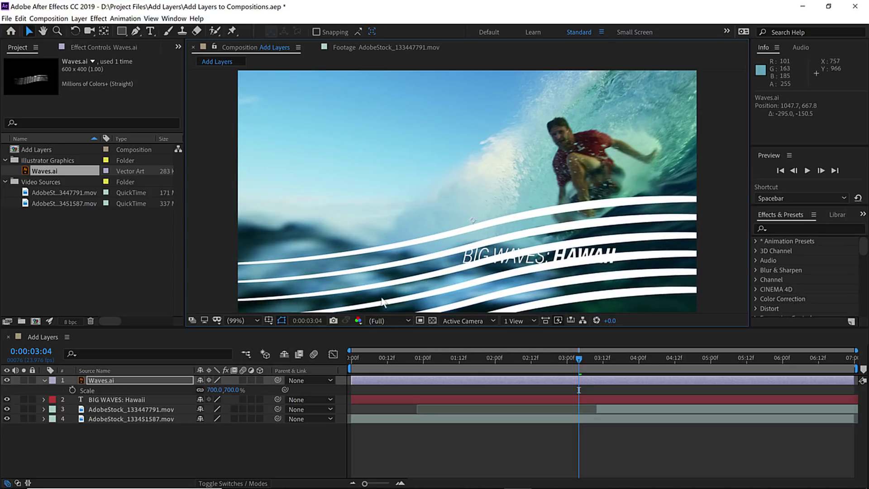
Apply CC Flo Motion to Waves.ai, raise Amount 2, and drag Knot 2 left toward the title
{"action": "left_click", "coordinate": [105, 381]}
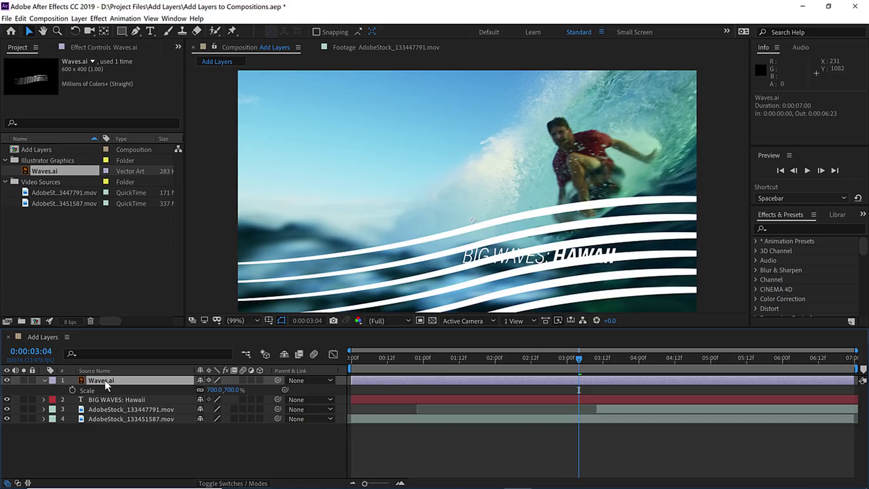
{"action": "left_click", "coordinate": [97, 19]}
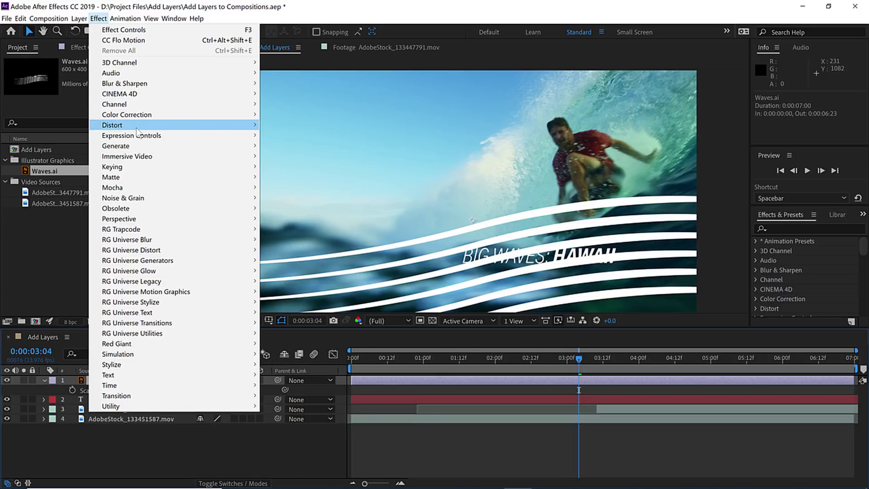
{"action": "mouse_move", "coordinate": [138, 127]}
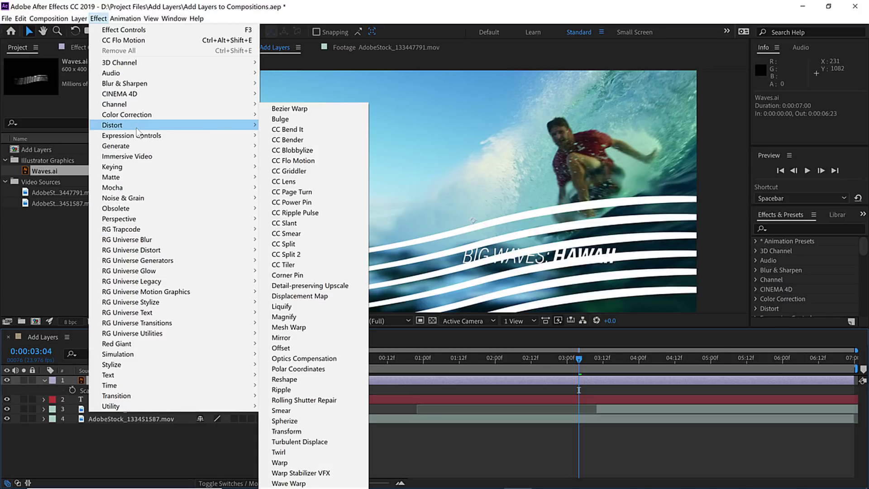
{"action": "left_click", "coordinate": [299, 161]}
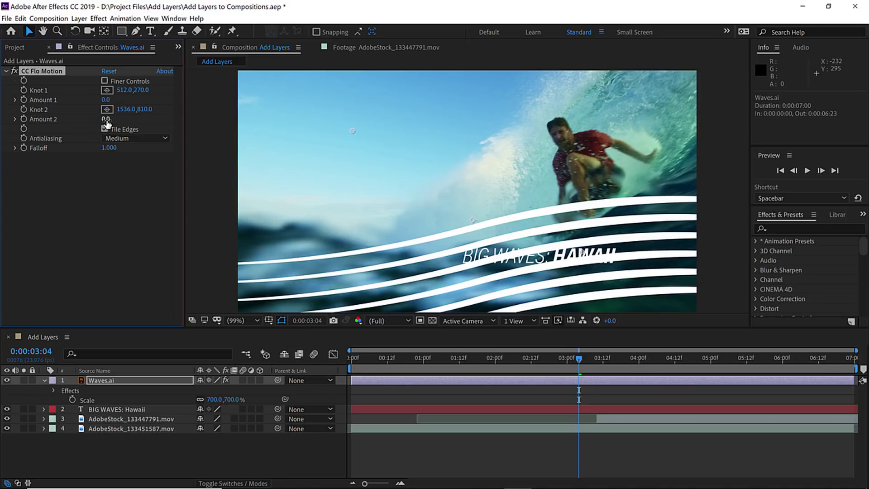
{"action": "left_click_drag", "start_coordinate": [105, 119], "coordinate": [130, 120]}
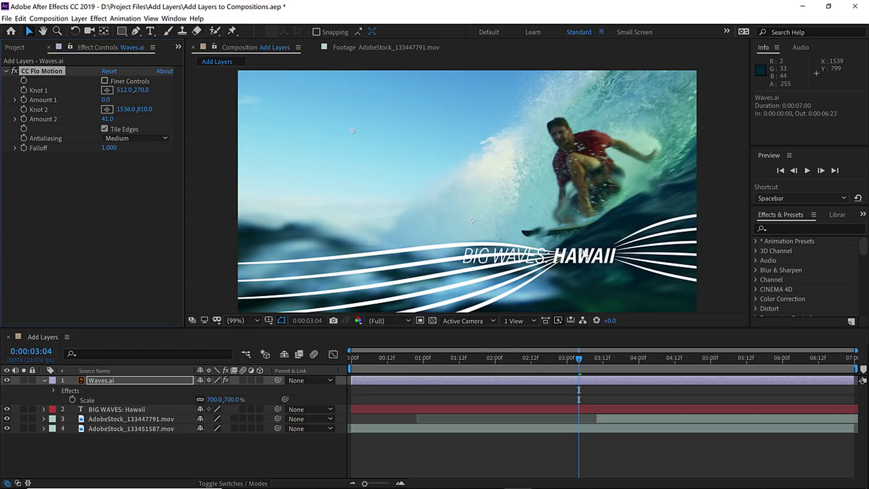
{"action": "left_click_drag", "start_coordinate": [584, 256], "coordinate": [544, 257]}
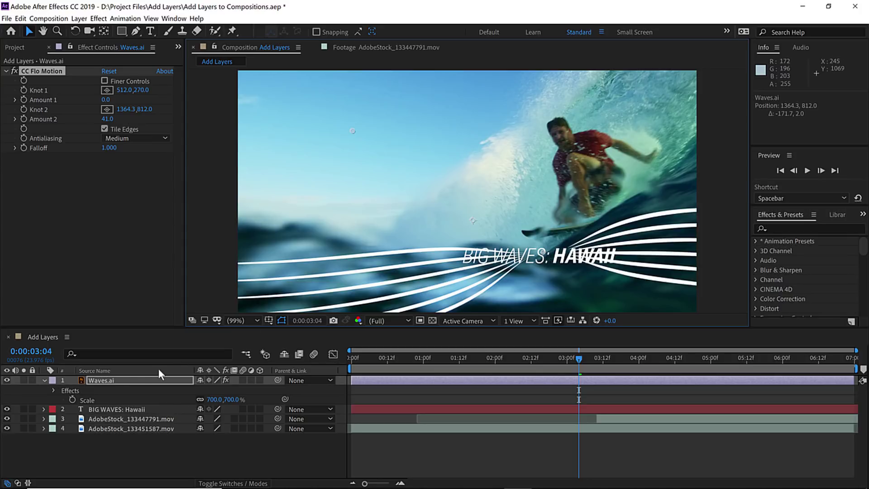
Move Waves.ai below the title layer and set its opacity to 20%
{"action": "left_click_drag", "start_coordinate": [104, 380], "coordinate": [102, 413]}
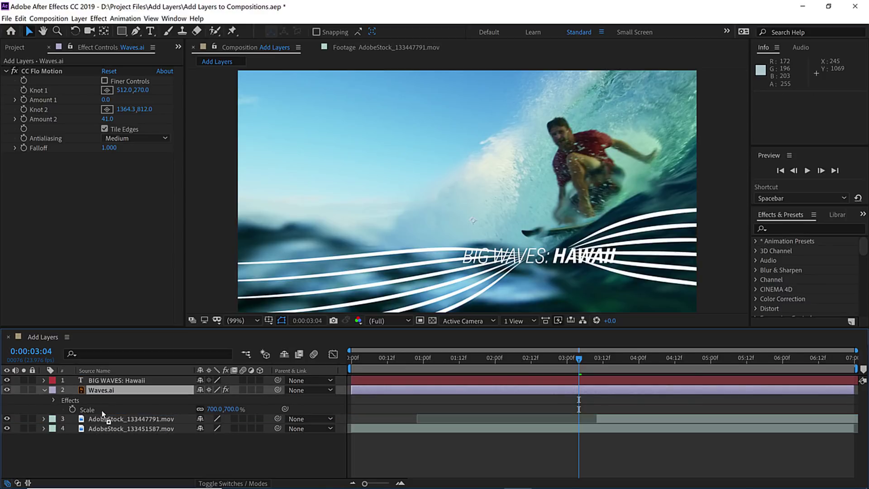
{"action": "key", "text": "t"}
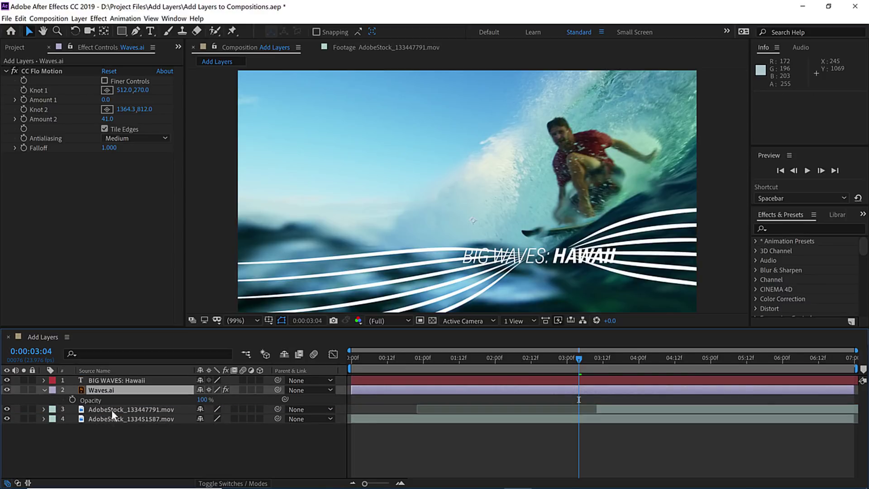
{"action": "left_click", "coordinate": [201, 400]}
{"action": "type", "text": "20"}
{"action": "key", "text": "Return"}
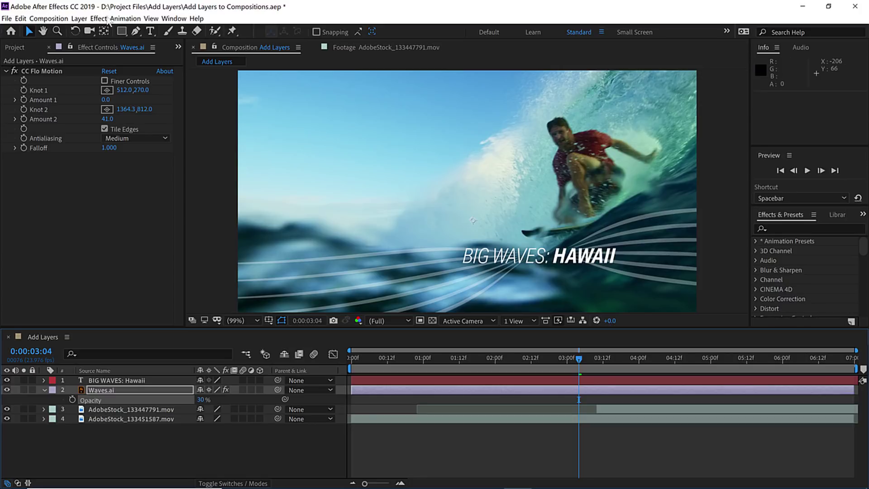
Check the Layer menu without choosing anything, then deselect all layers
{"action": "left_click", "coordinate": [79, 19]}
{"action": "mouse_move", "coordinate": [81, 35]}
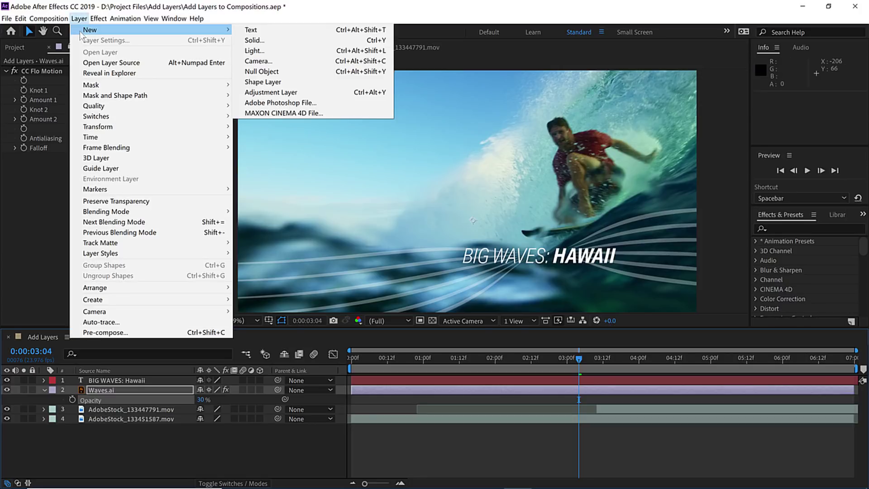
{"action": "left_click", "coordinate": [80, 18]}
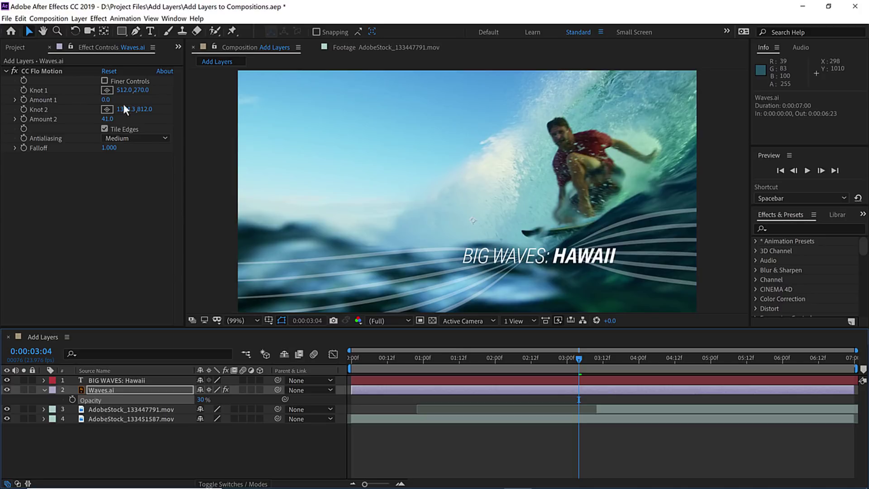
{"action": "left_click", "coordinate": [135, 444]}
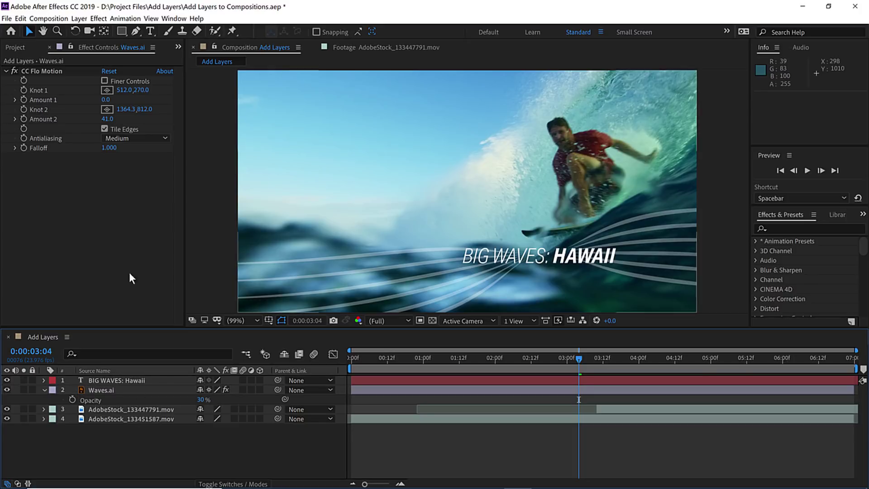
Choose the Rectangle Tool from the shape tools
{"action": "left_click", "coordinate": [121, 30]}
{"action": "left_click", "coordinate": [120, 30]}
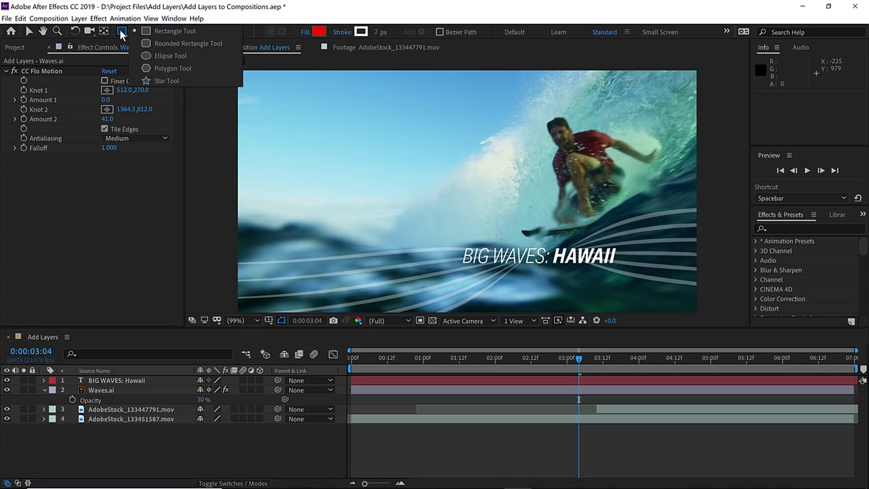
{"action": "left_click", "coordinate": [159, 30]}
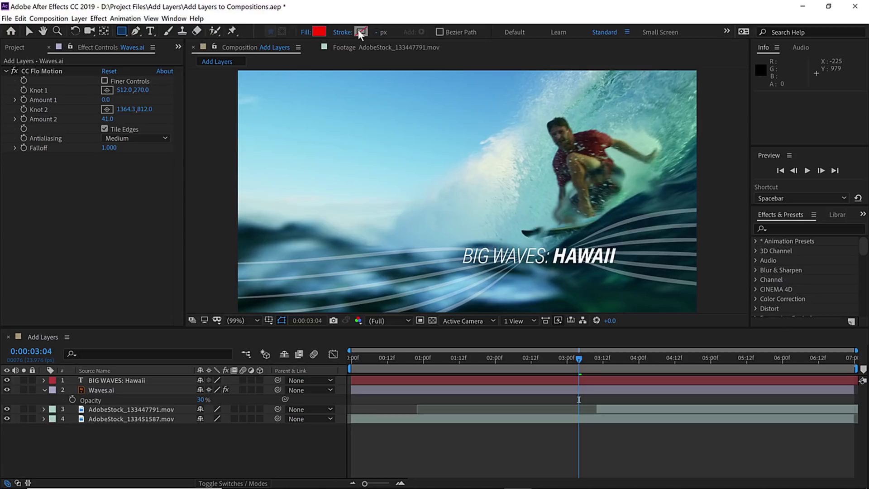
Set the shape fill colour to cyan 60EAFF
{"action": "left_click", "coordinate": [320, 32]}
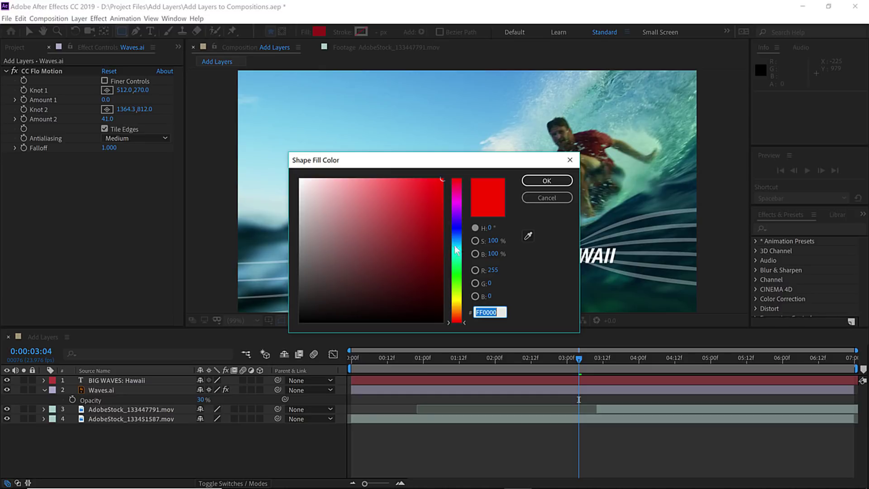
{"action": "left_click", "coordinate": [457, 240]}
{"action": "left_click", "coordinate": [399, 183]}
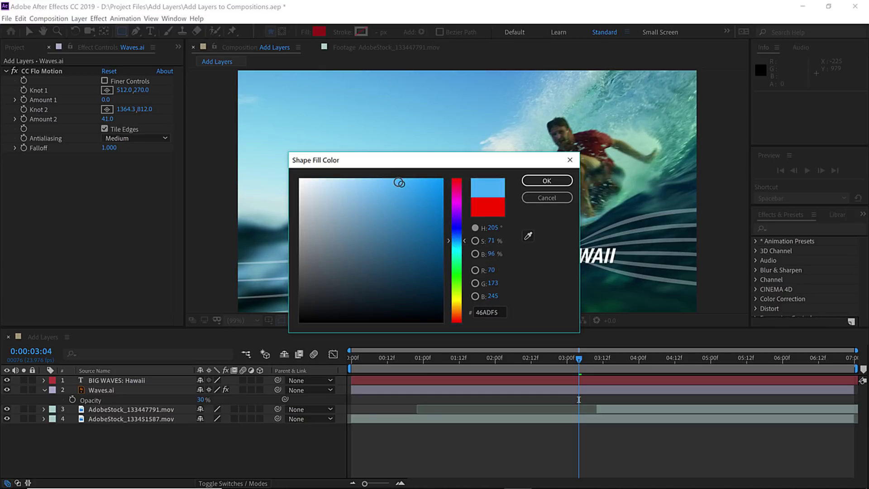
{"action": "left_click_drag", "start_coordinate": [399, 183], "coordinate": [389, 179]}
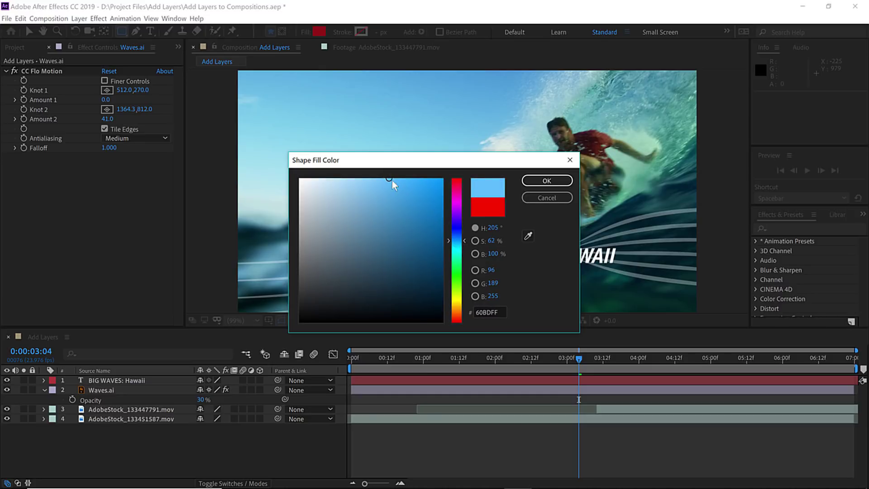
{"action": "left_click", "coordinate": [455, 248]}
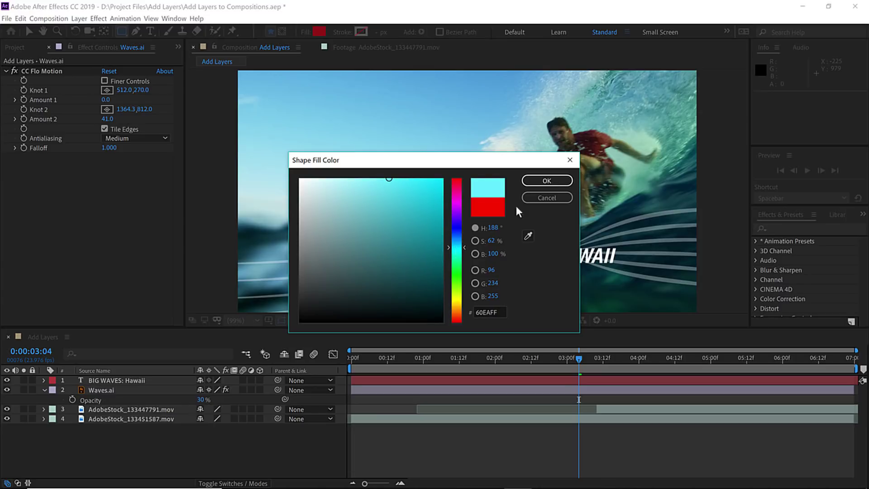
{"action": "left_click", "coordinate": [551, 181]}
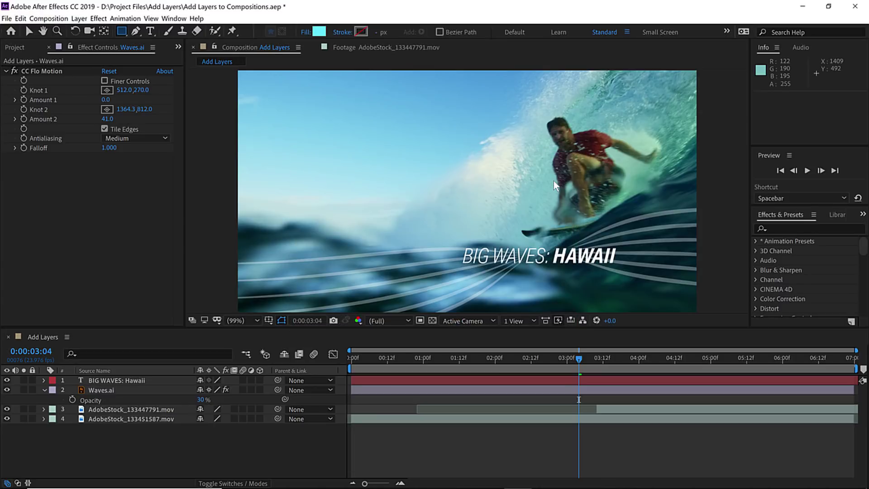
Create a full-comp cyan rectangle and move Shape Layer 1 below Waves.ai
{"action": "double_click", "coordinate": [122, 30]}
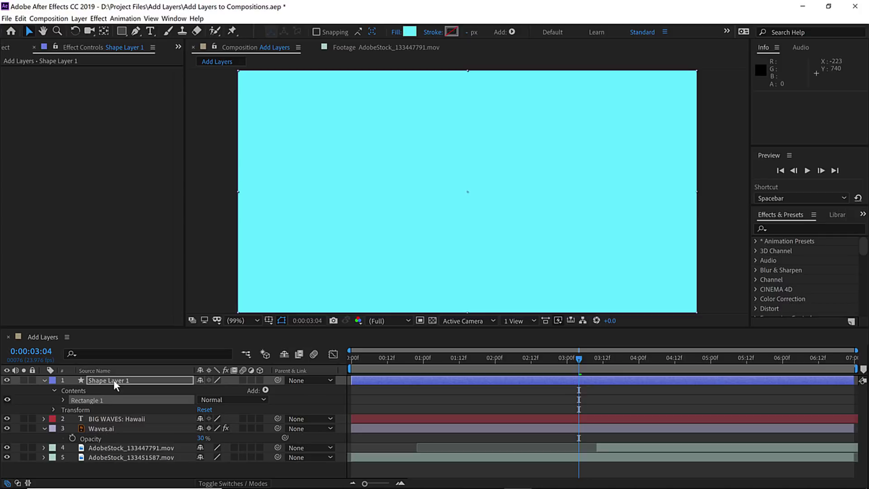
{"action": "left_click_drag", "start_coordinate": [113, 379], "coordinate": [111, 442]}
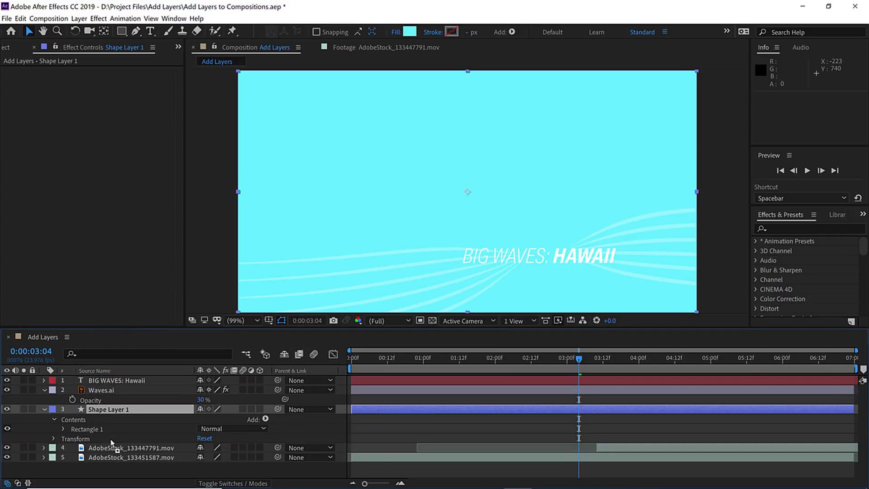
Set Shape Layer 1's blend mode to Soft Light and select its Rectangle 1 group
{"action": "left_click", "coordinate": [220, 484]}
{"action": "left_click", "coordinate": [214, 408]}
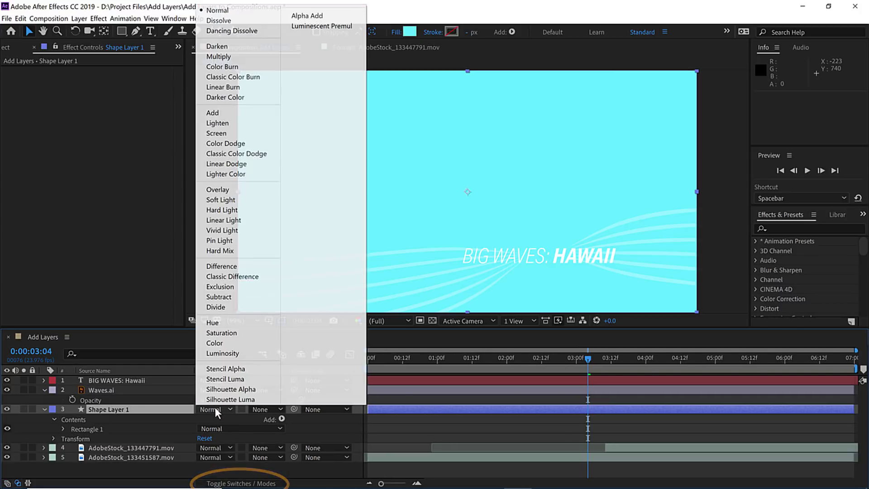
{"action": "left_click", "coordinate": [234, 200]}
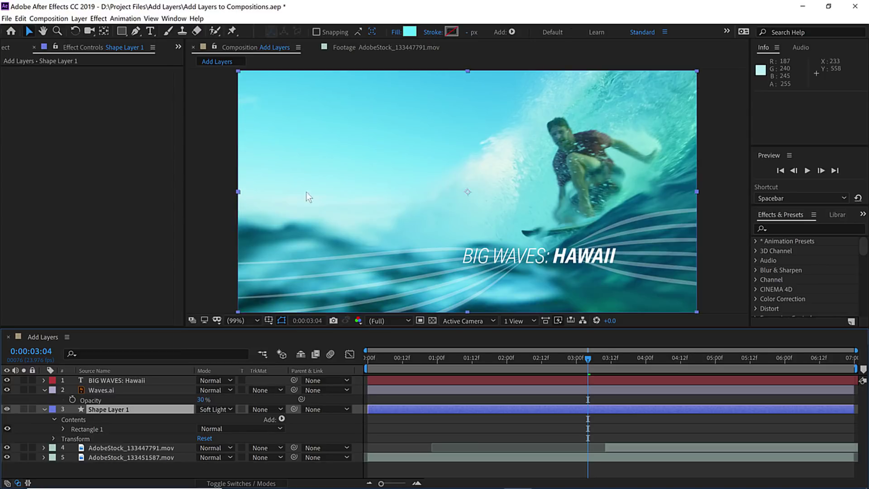
{"action": "left_click", "coordinate": [168, 432]}
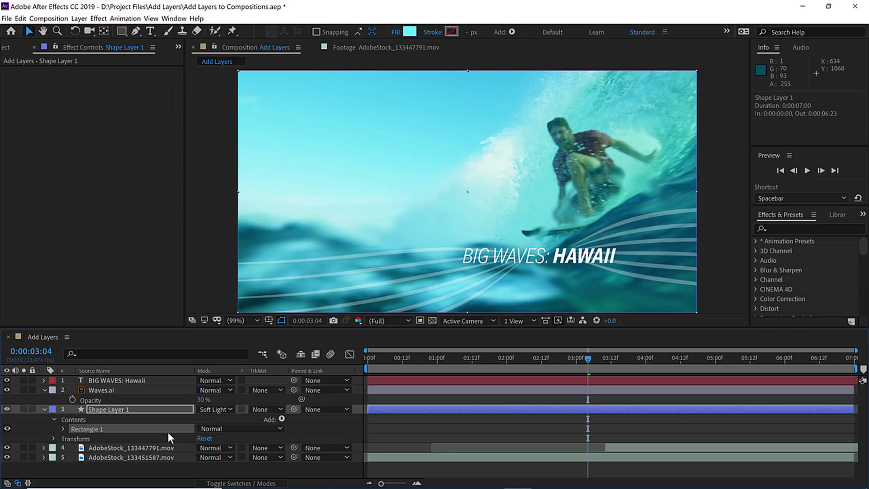